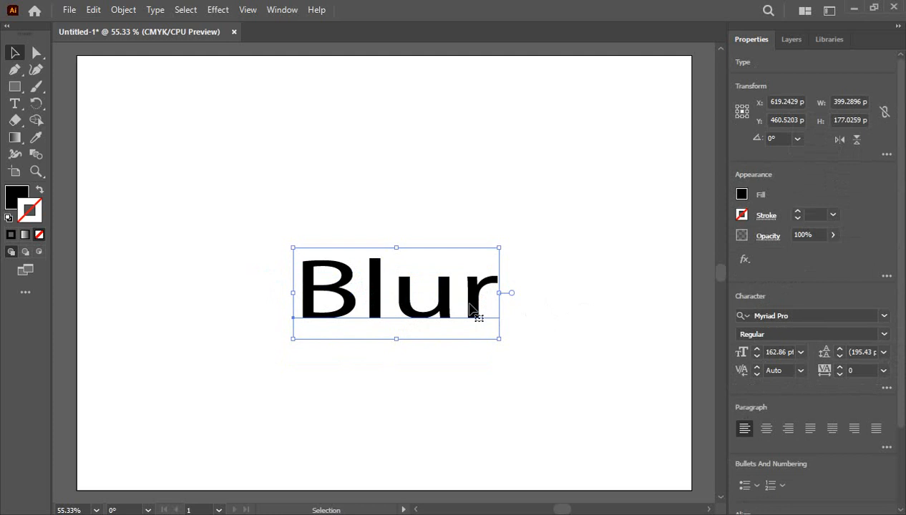
Delete the "Blur" text and draw a black circle about 244 pt in diameter near the artboard's centre.
key("Delete")
left_click(14, 87)
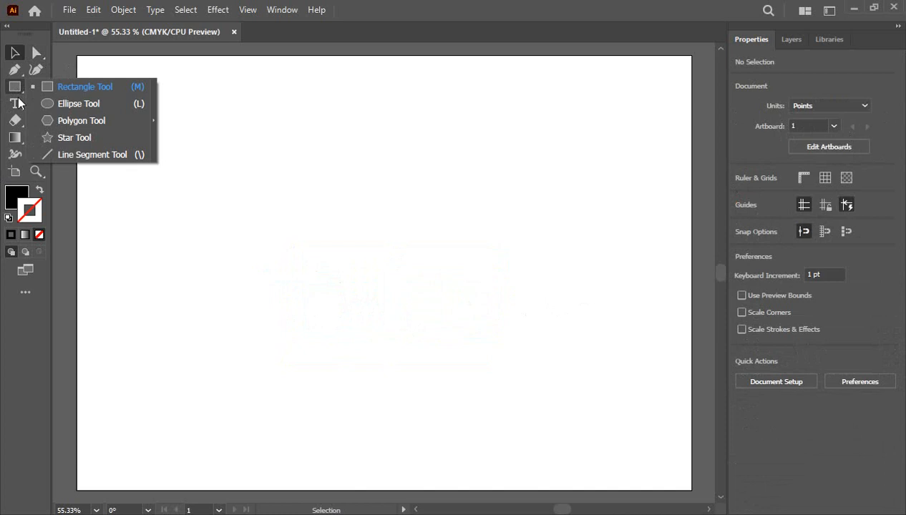
left_click(78, 104)
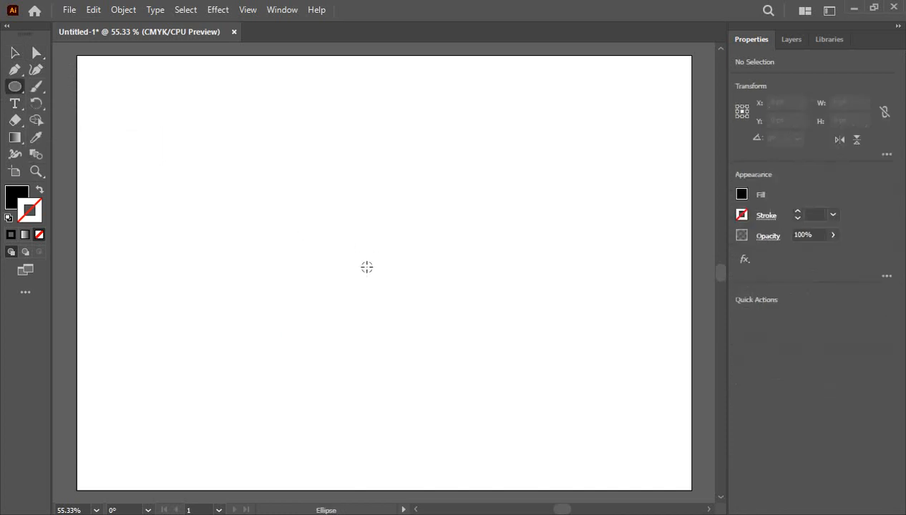
left_click_drag(366, 267, 415, 330)
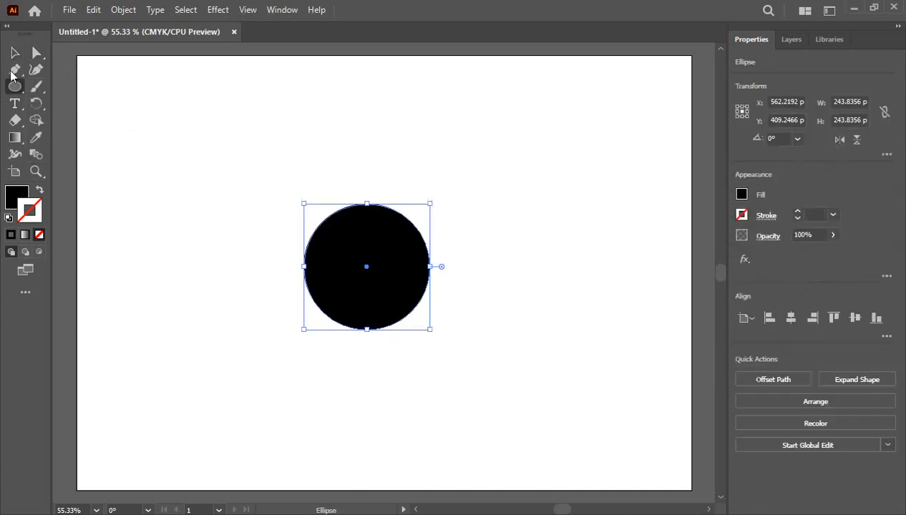
Reposition the circle slightly on the artboard so its centre sits at about X 642 pt, Y 427 pt.
left_click(14, 53)
left_click(528, 257)
left_click_drag(371, 273, 387, 265)
left_click(518, 283)
left_click(398, 259)
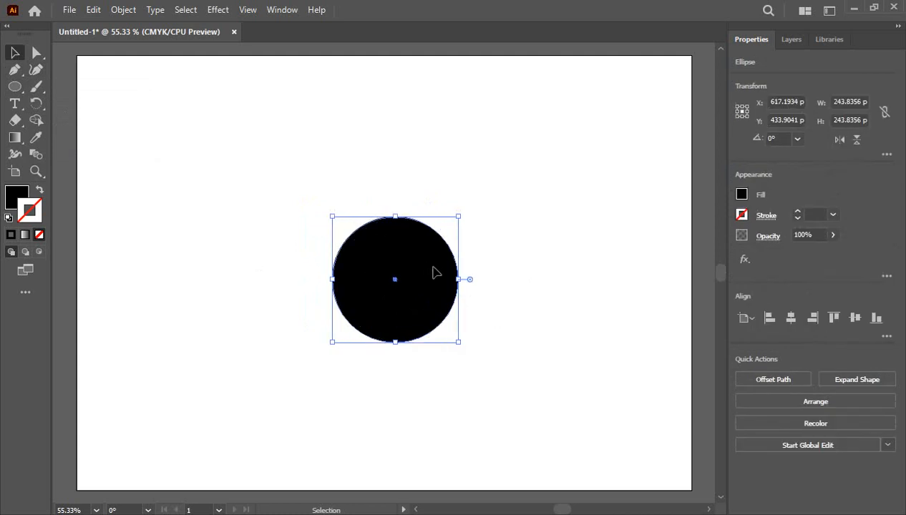
left_click_drag(433, 269, 446, 265)
Preview a Gaussian Blur on the circle at radii of 0.1, 141.4894 and 250 pixels.
left_click(216, 10)
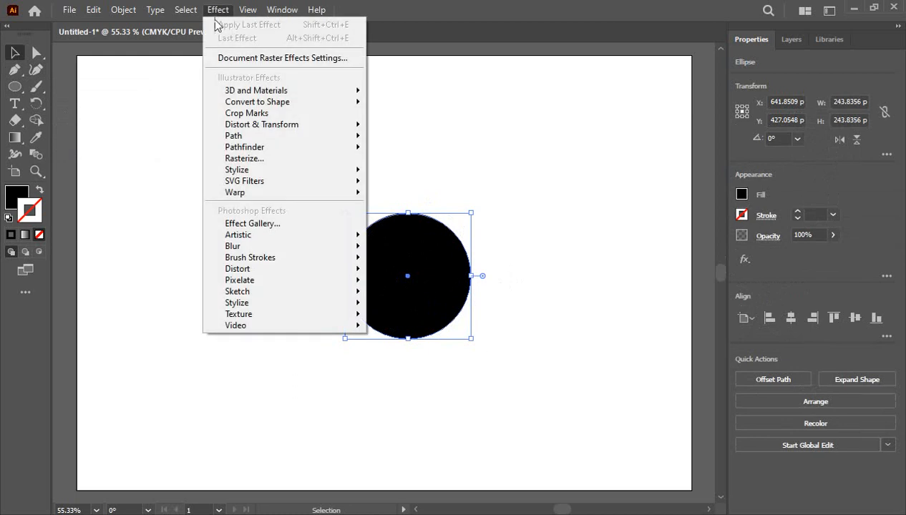
mouse_move(250, 248)
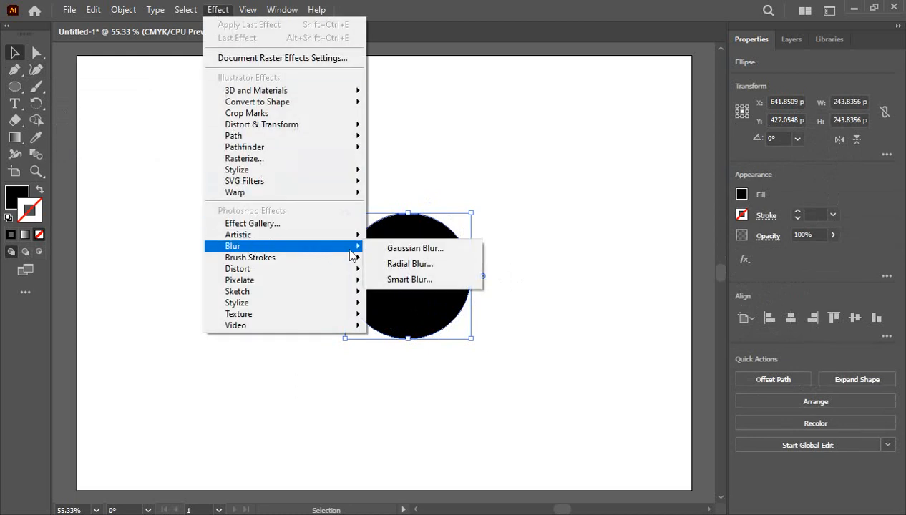
left_click(415, 251)
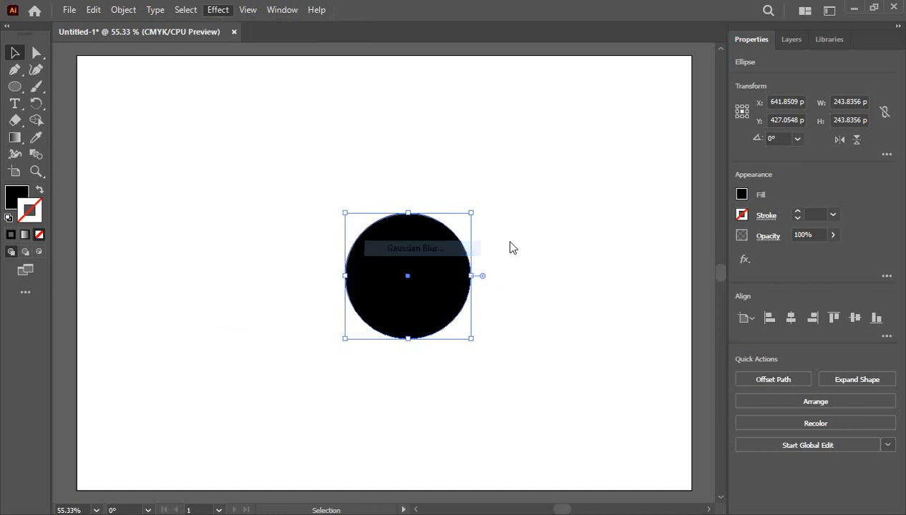
left_click_drag(524, 221, 665, 214)
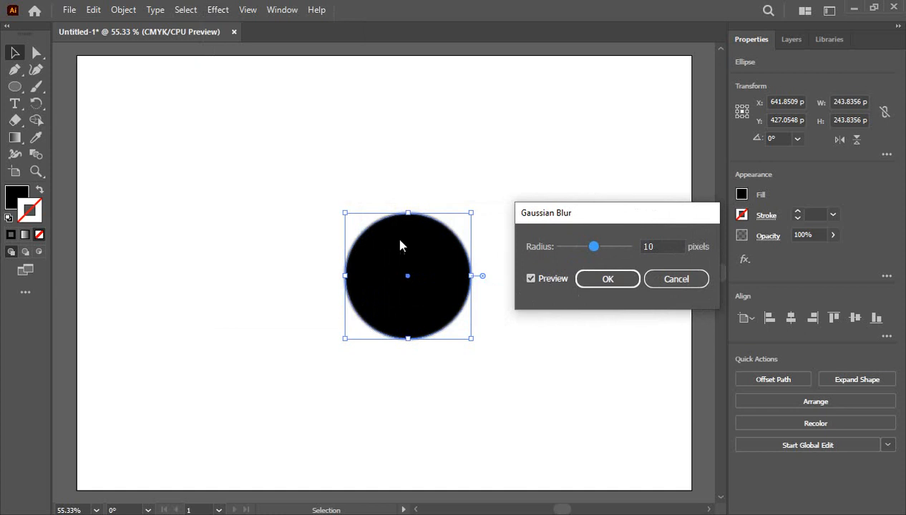
left_click_drag(594, 249, 554, 256)
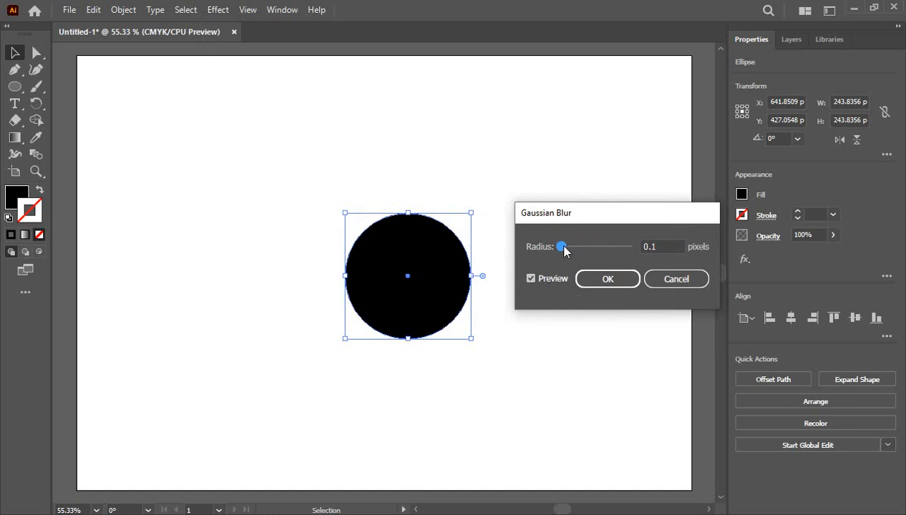
left_click_drag(563, 246, 621, 249)
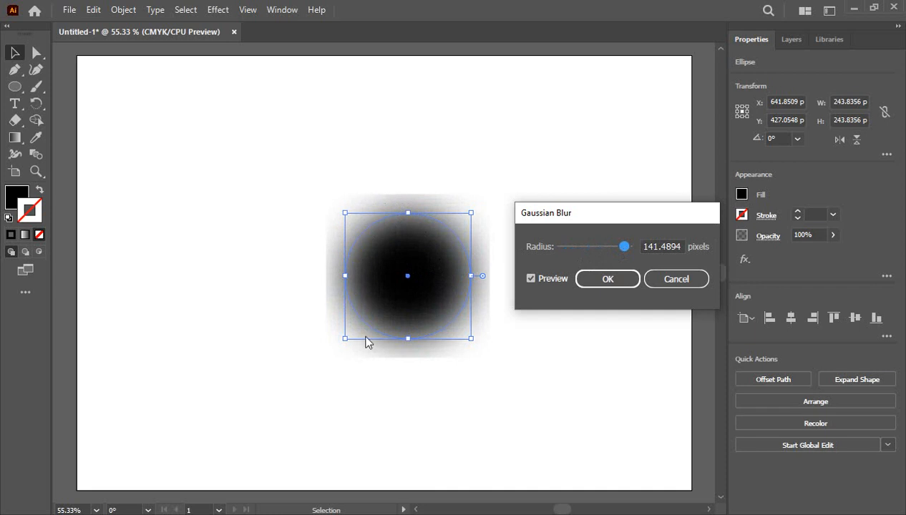
left_click_drag(624, 247, 622, 247)
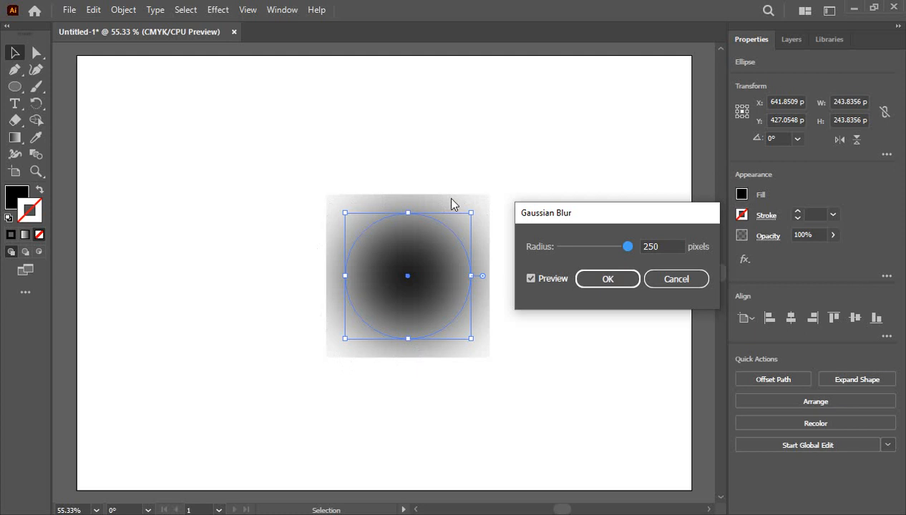
Apply the Gaussian Blur to the circle with a radius of 82.4468 pixels, and undo it.
left_click_drag(627, 250, 620, 253)
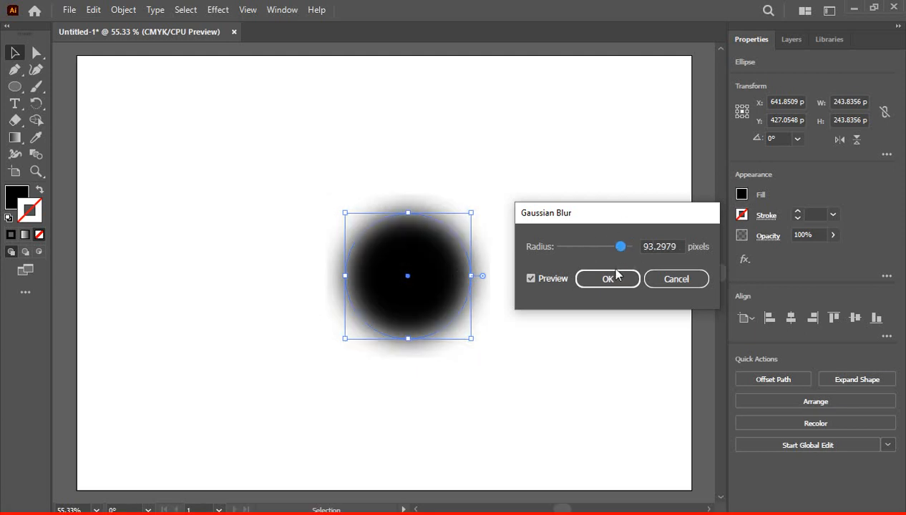
left_click_drag(622, 250, 619, 254)
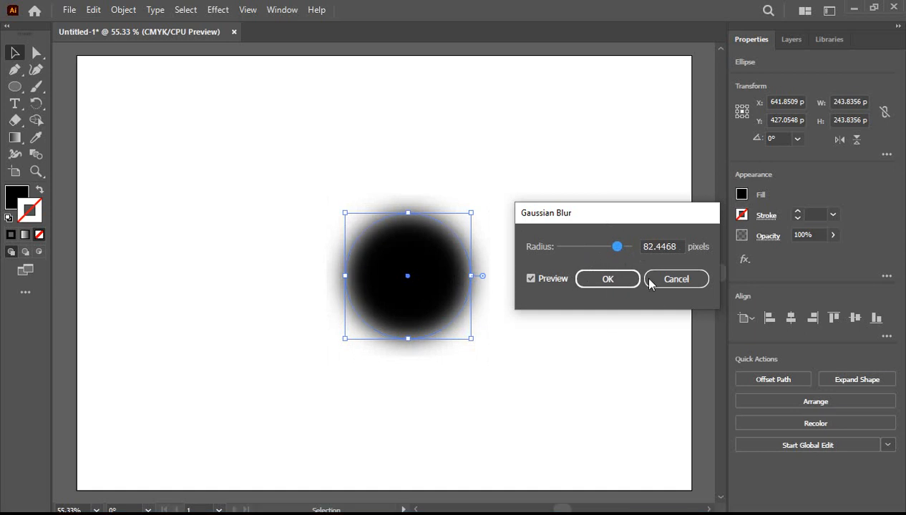
left_click(607, 280)
left_click(597, 290)
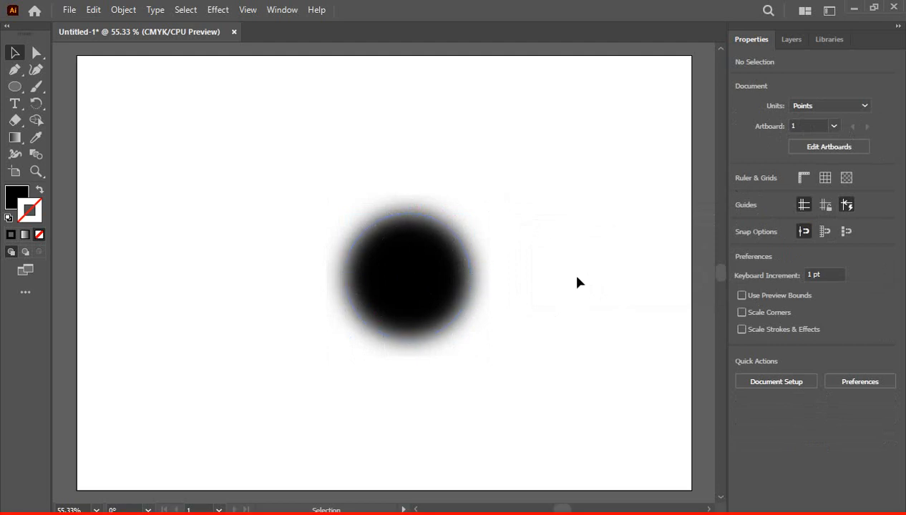
key("ctrl+z")
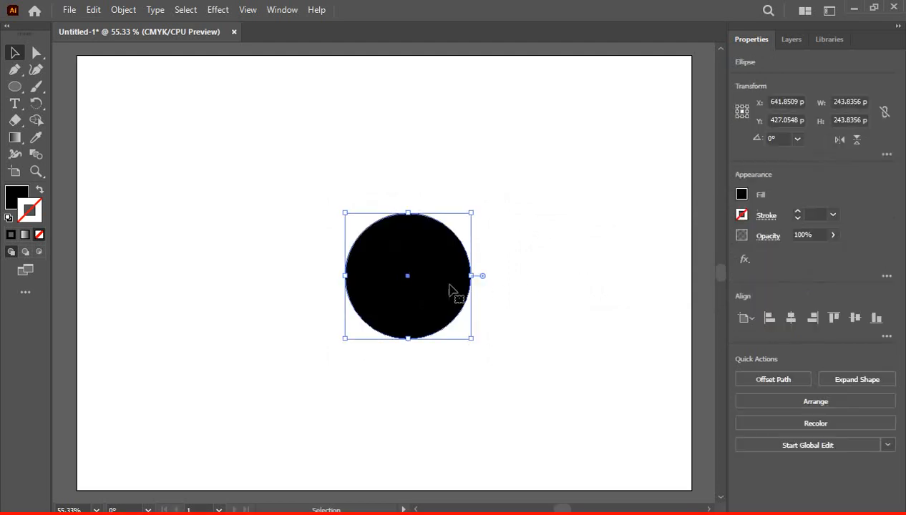
left_click(220, 11)
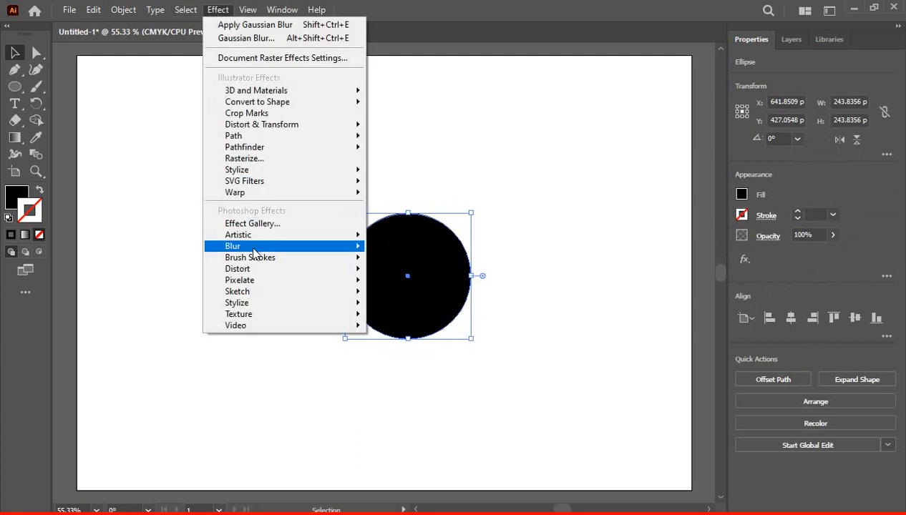
mouse_move(367, 247)
left_click(422, 248)
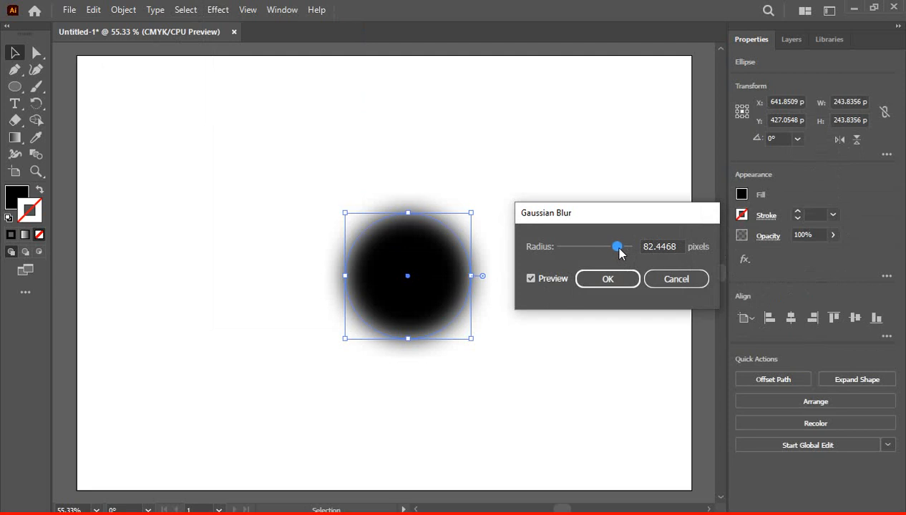
left_click_drag(620, 251, 627, 252)
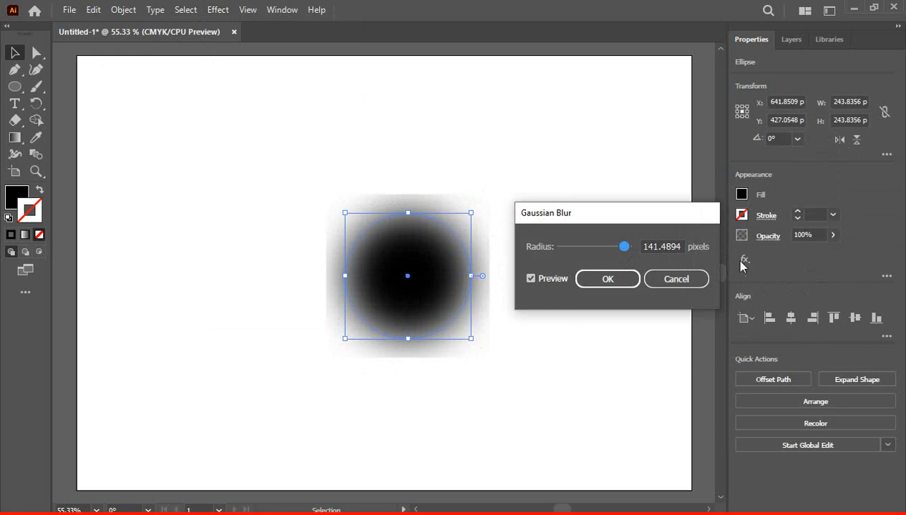
left_click(665, 281)
left_click(494, 277)
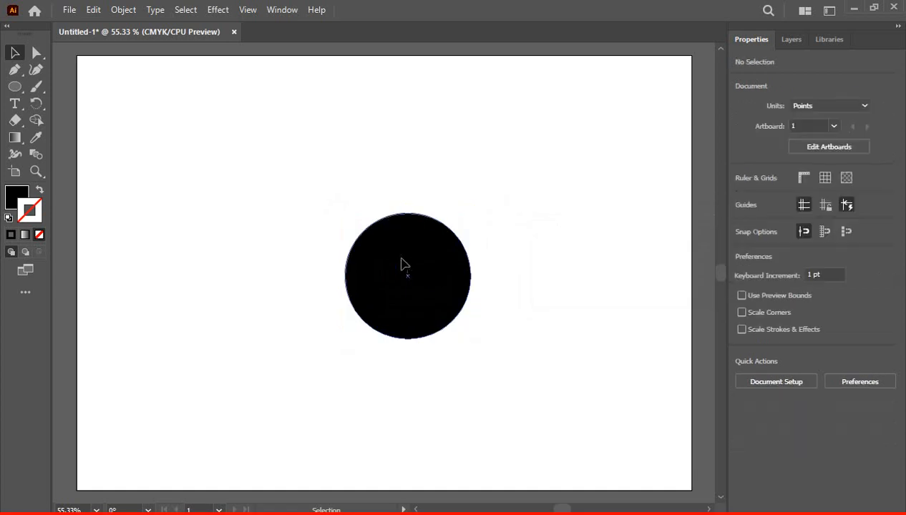
Apply a Radial Blur to the circle with amount 48, the Spin method and Good quality.
left_click(402, 264)
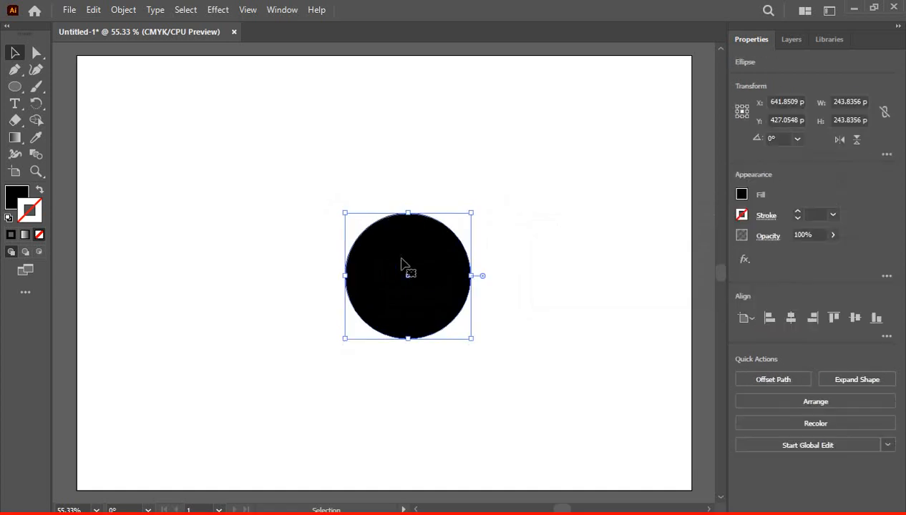
left_click(219, 10)
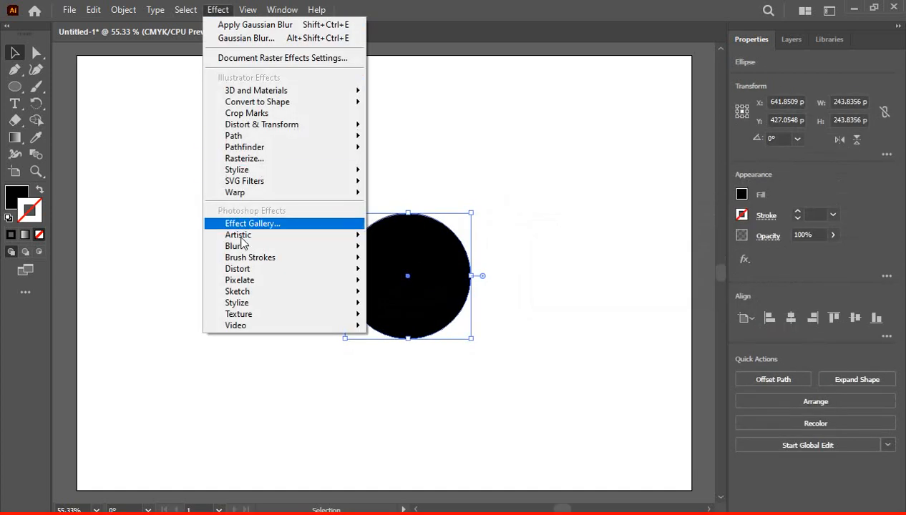
mouse_move(301, 251)
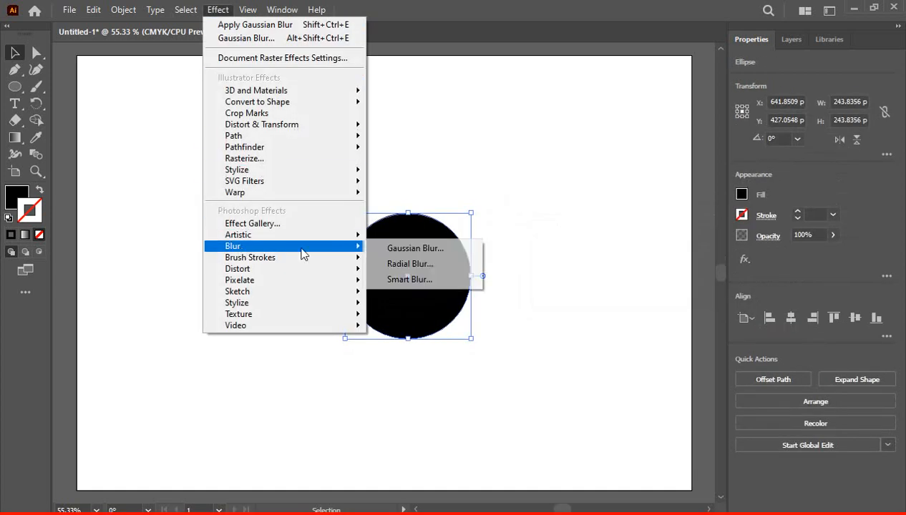
left_click(419, 265)
left_click_drag(430, 118, 596, 211)
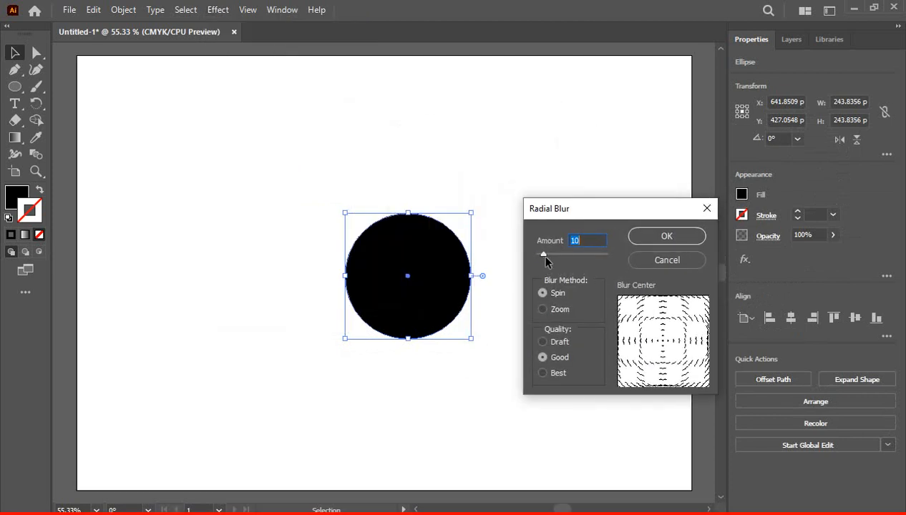
left_click_drag(543, 257, 571, 255)
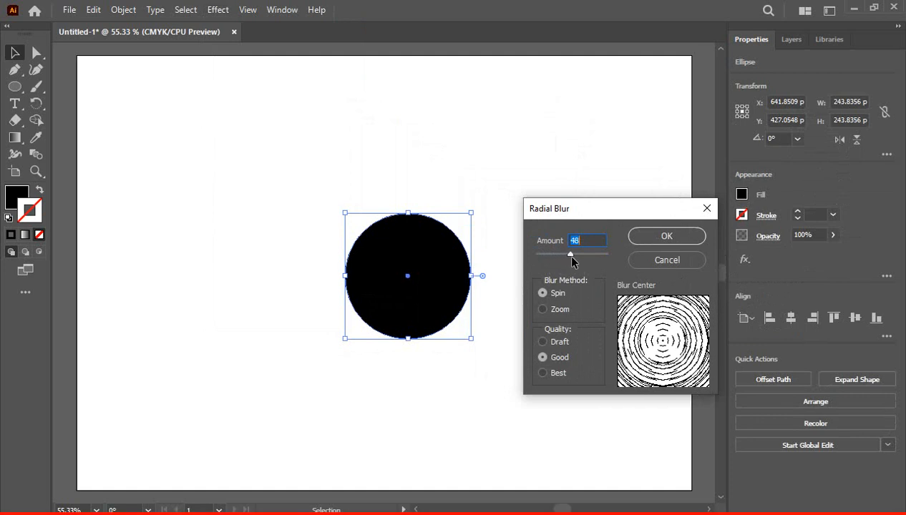
left_click(636, 232)
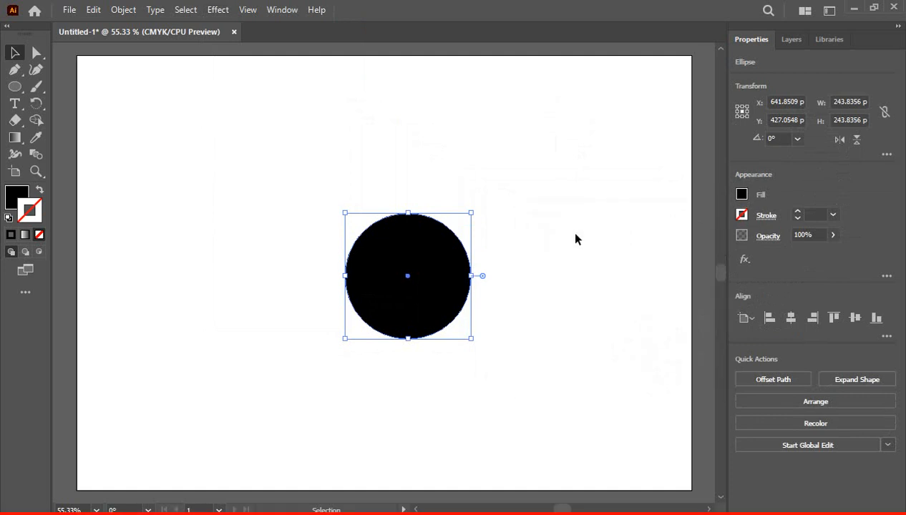
Deselect the circle and inspect its outline up close for the effect of the Radial Blur.
key("ctrl+shift+a")
key("z")
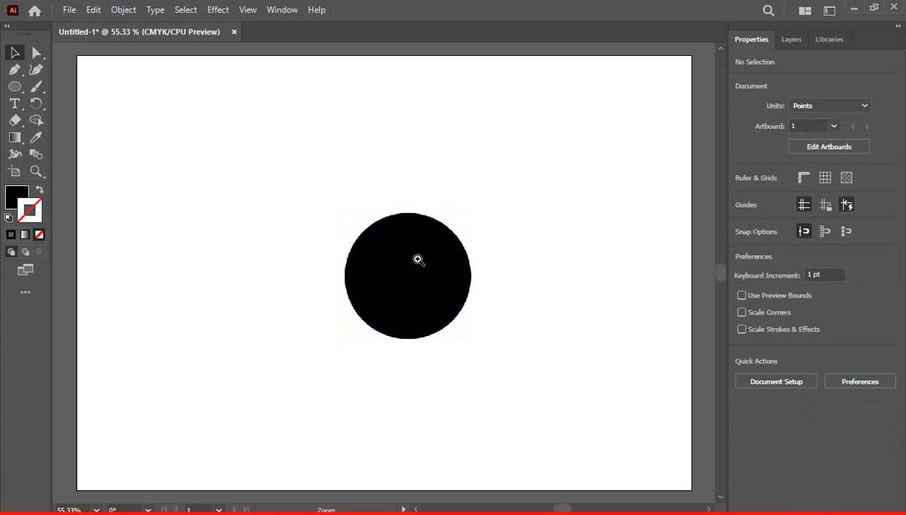
left_click(417, 259)
left_click(375, 275)
left_click(380, 271)
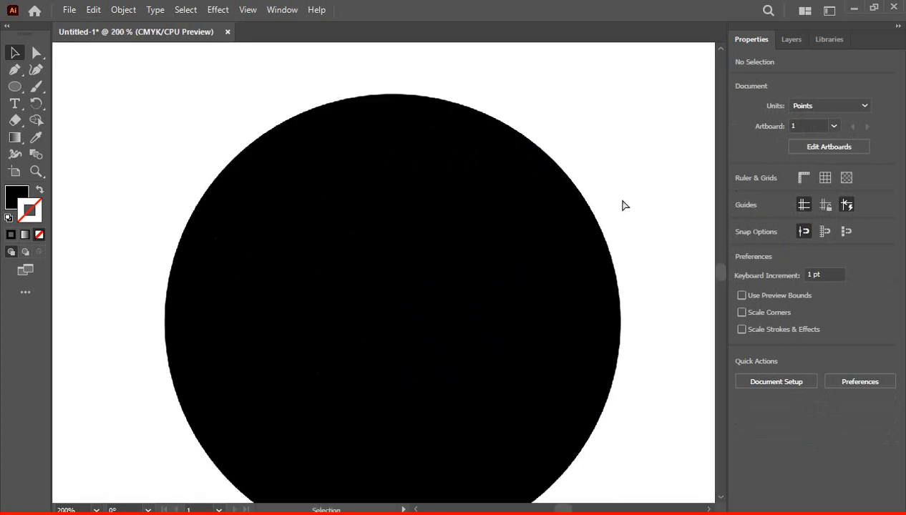
key("ctrl+minus")
key("ctrl+minus")
key("ctrl+minus")
scroll(608, 229, "down", 1)
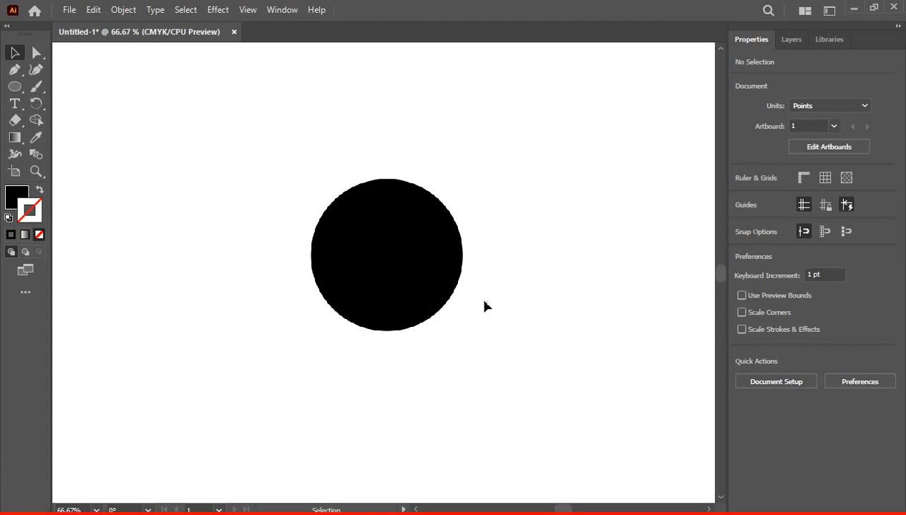
Magnify the circle's edge to examine its individual blurred pixels, and return to an overview.
key("z")
left_click(394, 240)
left_click(400, 239)
left_click_drag(400, 239, 441, 287)
key("v")
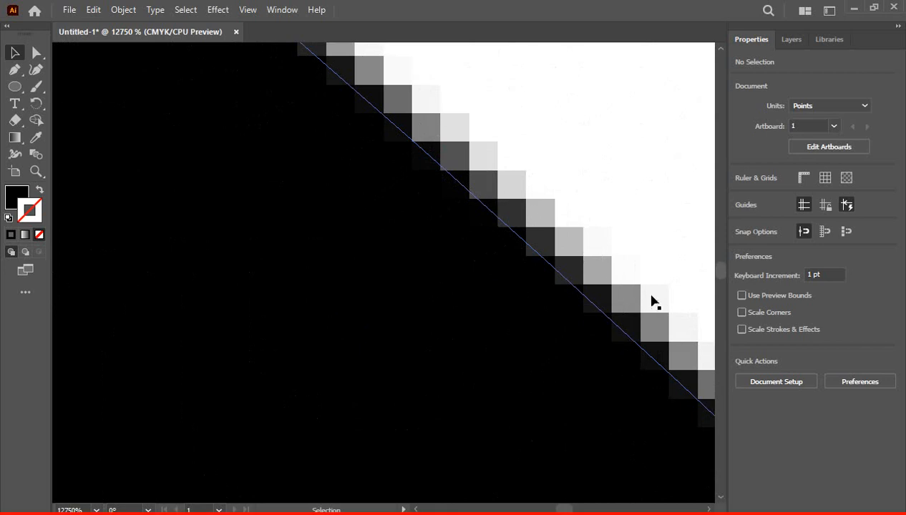
scroll(471, 137, "up", 3)
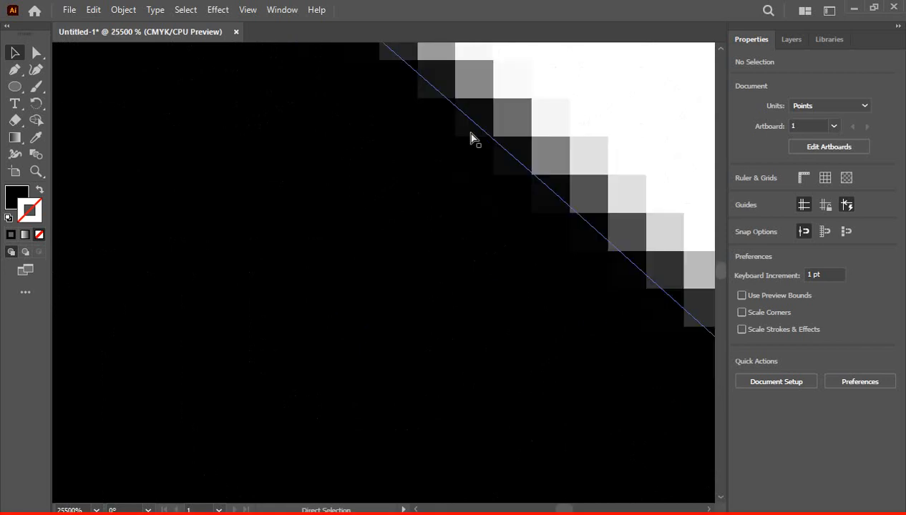
scroll(471, 137, "down", 8)
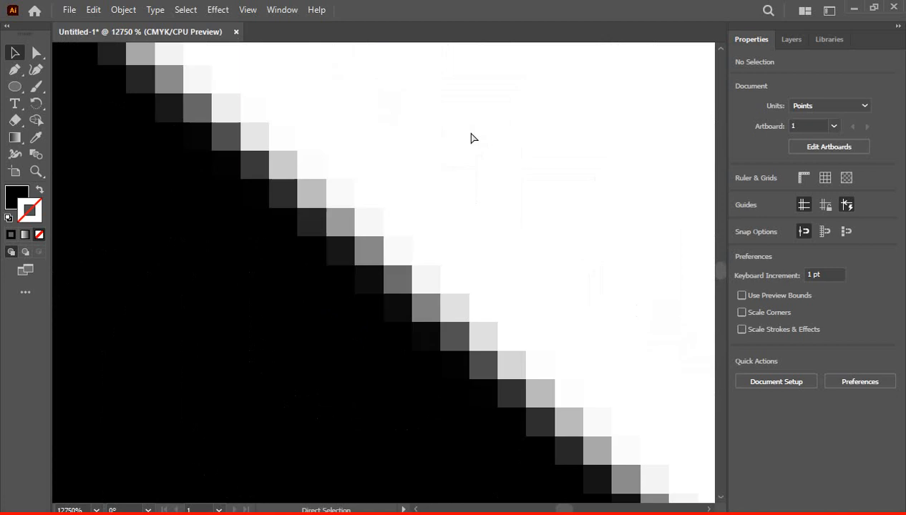
scroll(471, 138, "down", 8)
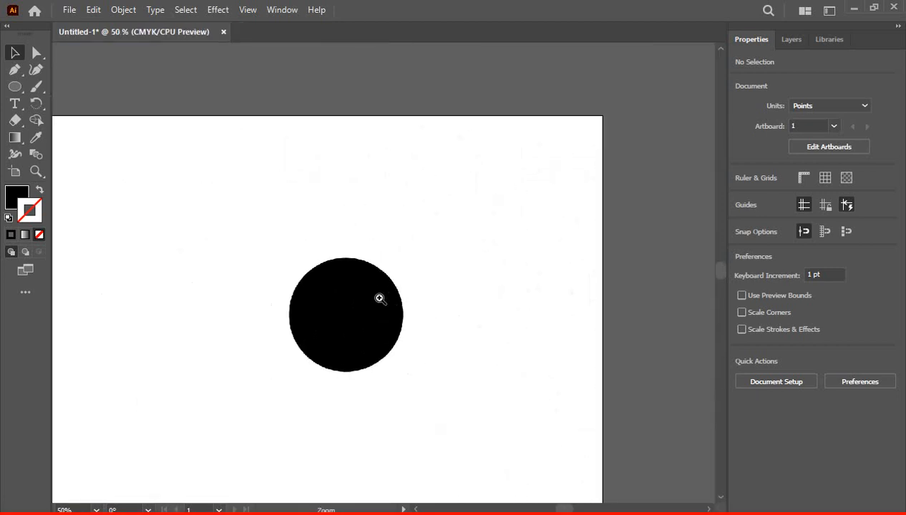
Move the circle on the artboard to about X 565 pt, Y 503 pt.
left_click(378, 298, "ctrl")
left_click_drag(370, 334, 530, 265)
left_click_drag(485, 220, 461, 256)
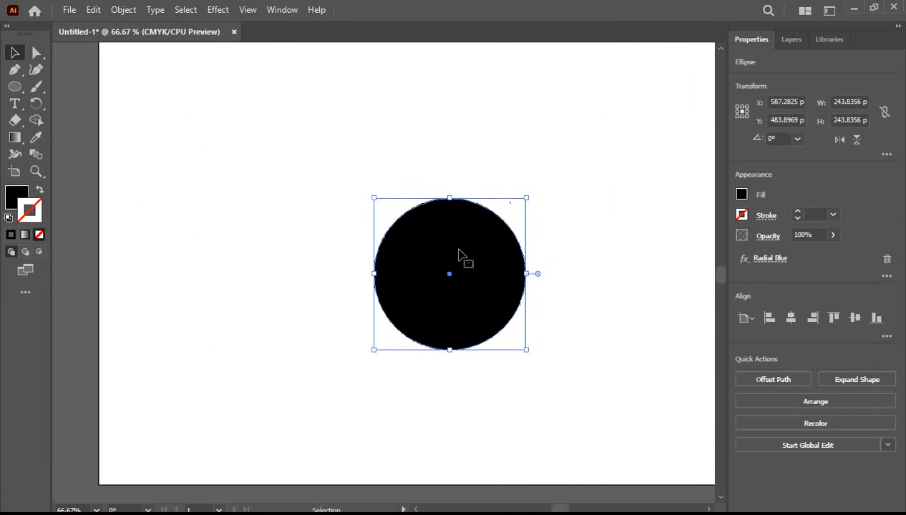
Apply a Gaussian Blur with a radius of 250 pixels to the circle, in addition to its Radial Blur.
left_click(216, 10)
mouse_move(261, 248)
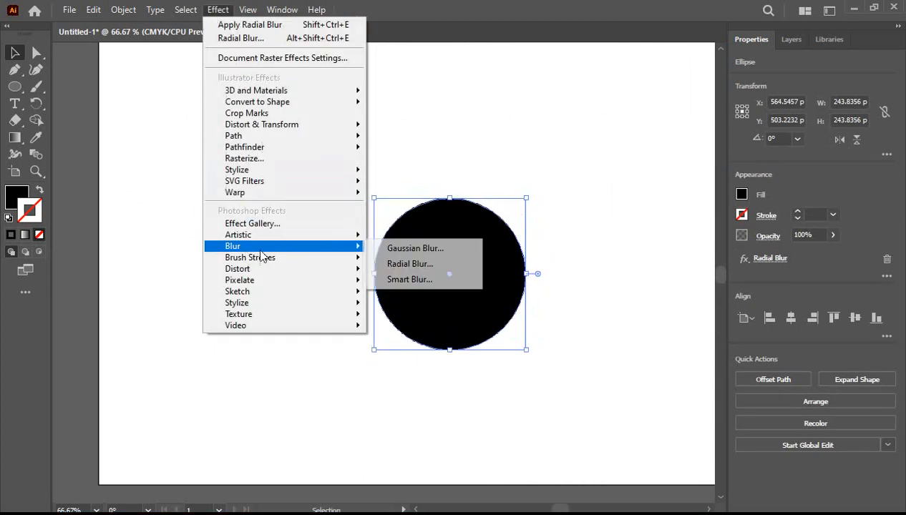
left_click(424, 248)
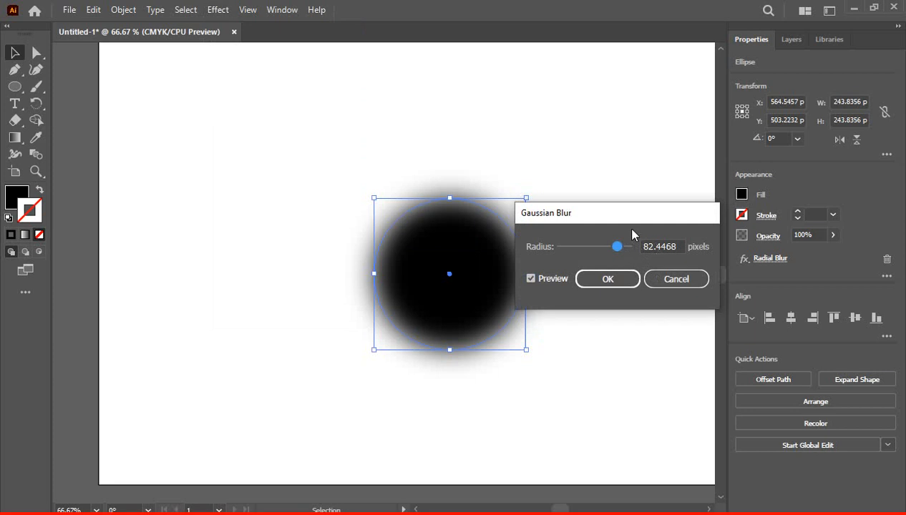
left_click_drag(657, 215, 740, 245)
left_click_drag(702, 283, 711, 283)
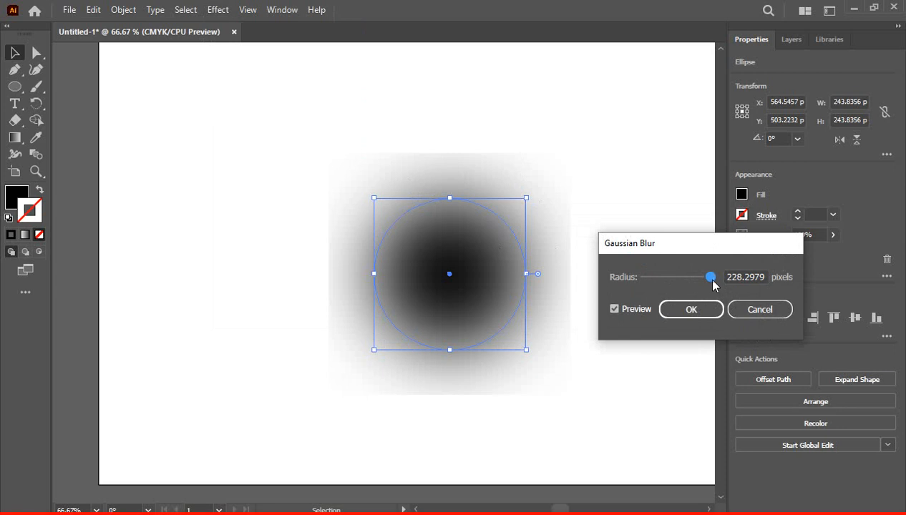
left_click_drag(711, 277, 703, 282)
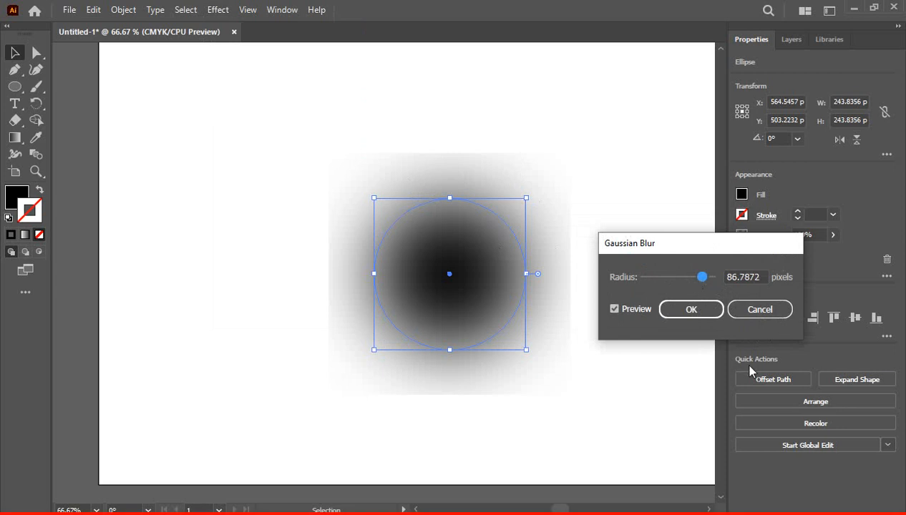
left_click_drag(704, 278, 707, 279)
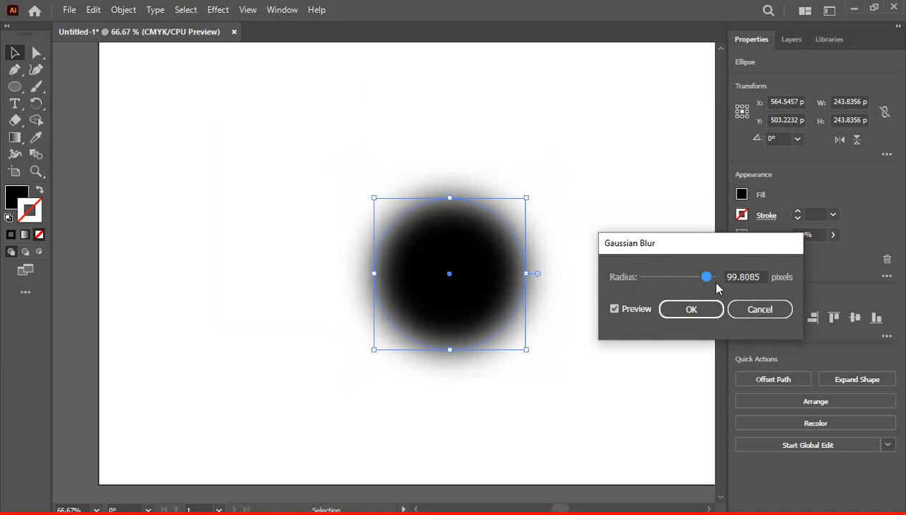
left_click_drag(708, 281, 715, 284)
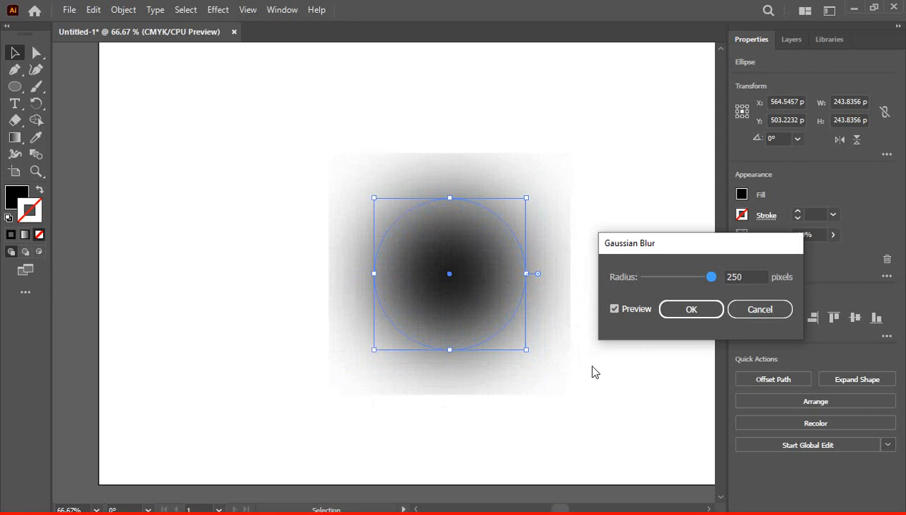
left_click(687, 312)
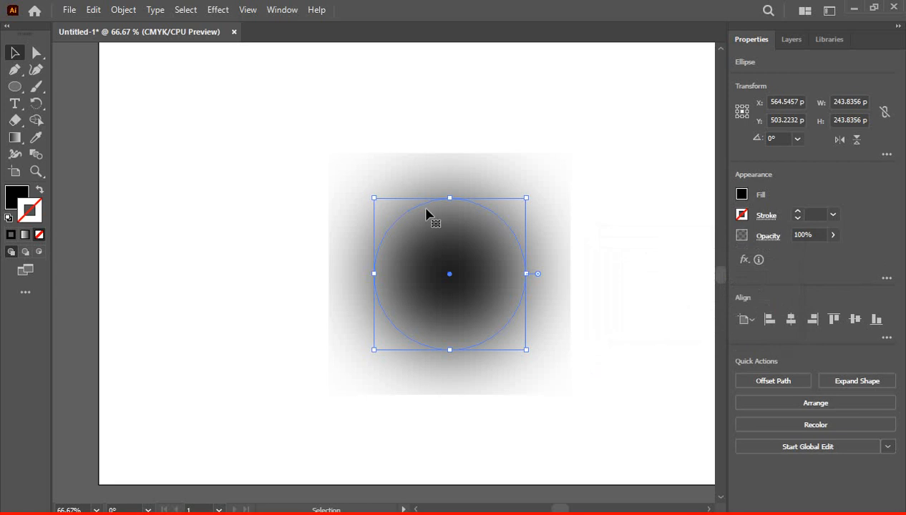
Set the document raster effects settings to add 60 pt around objects.
left_click(215, 12)
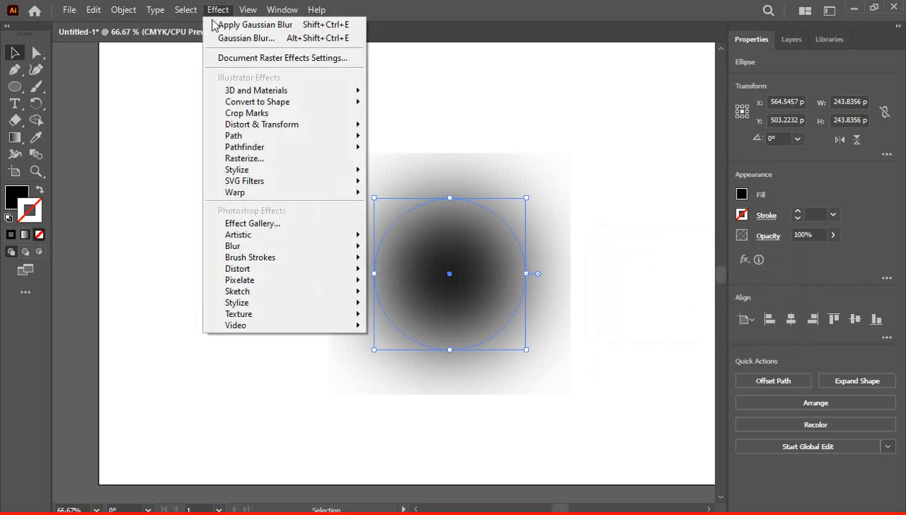
left_click(306, 61)
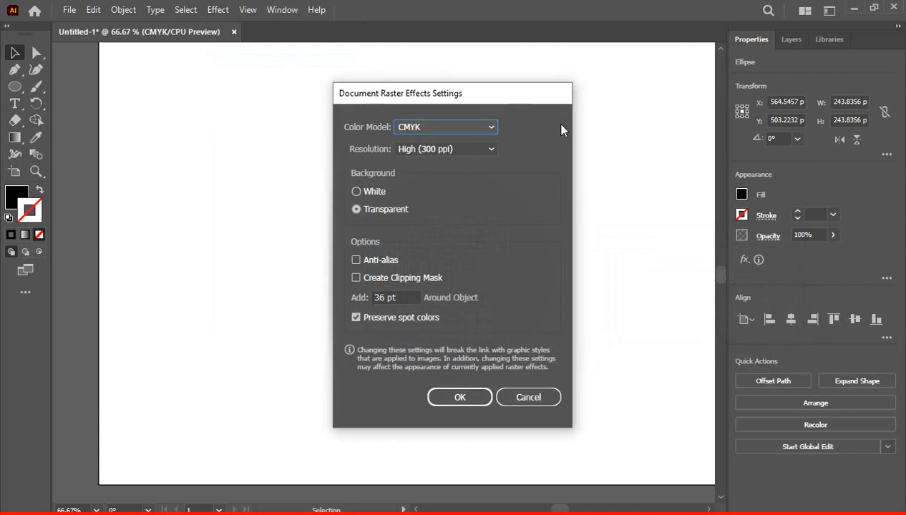
left_click_drag(498, 98, 755, 105)
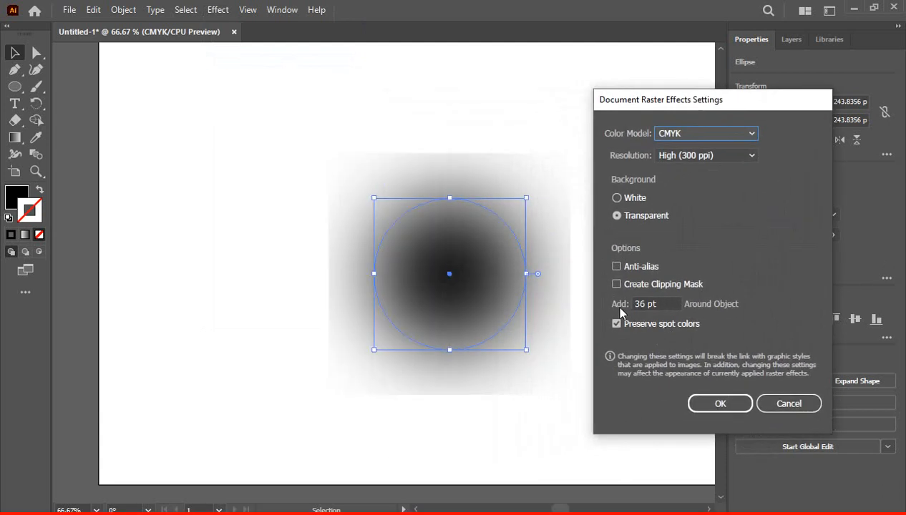
left_click_drag(634, 304, 665, 306)
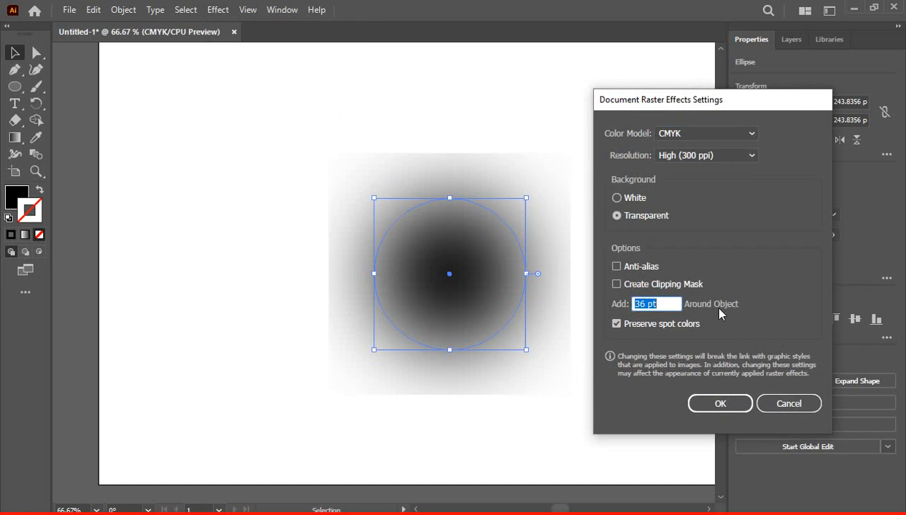
left_click(657, 305)
left_click_drag(644, 304, 628, 305)
left_click(646, 304)
double_click(644, 304)
left_click(653, 304)
double_click(645, 304)
type("60")
left_click(714, 404)
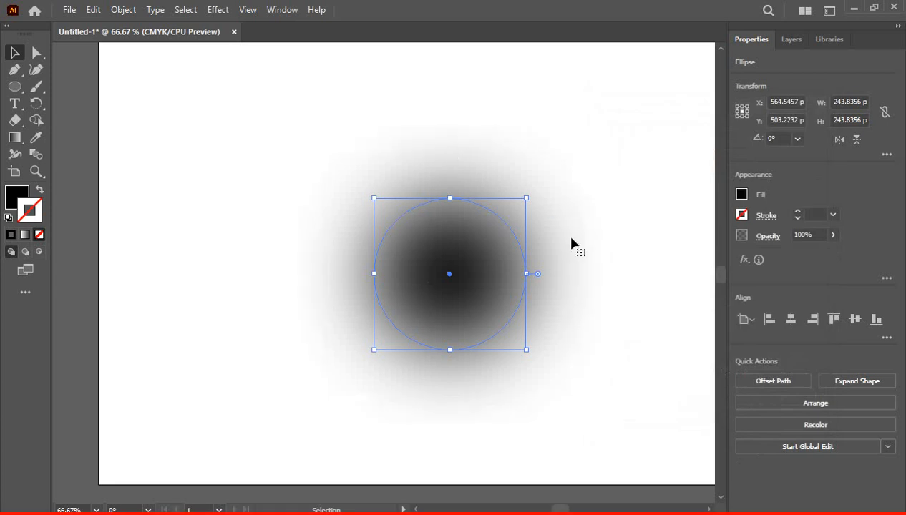
Deselect the circle to inspect the outer edges of its blur, and select it again.
left_click(639, 256)
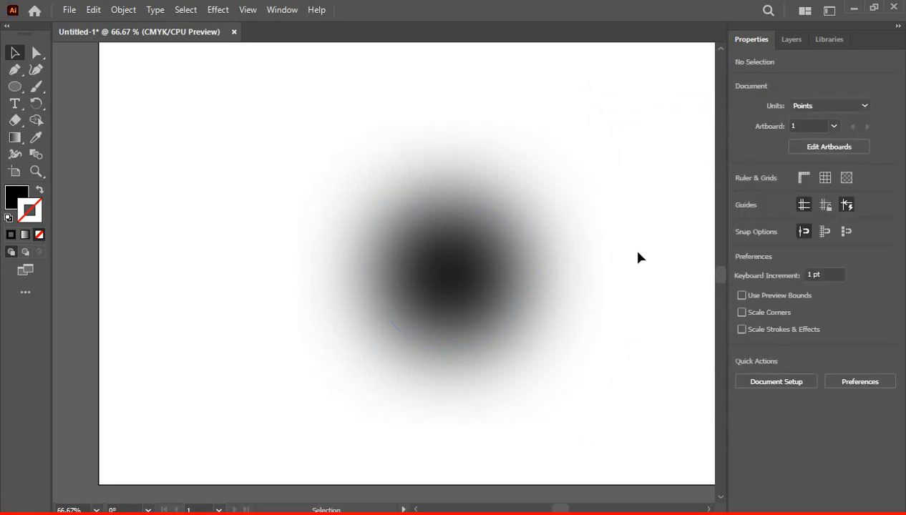
left_click(461, 295)
left_click(634, 286)
left_click(510, 282)
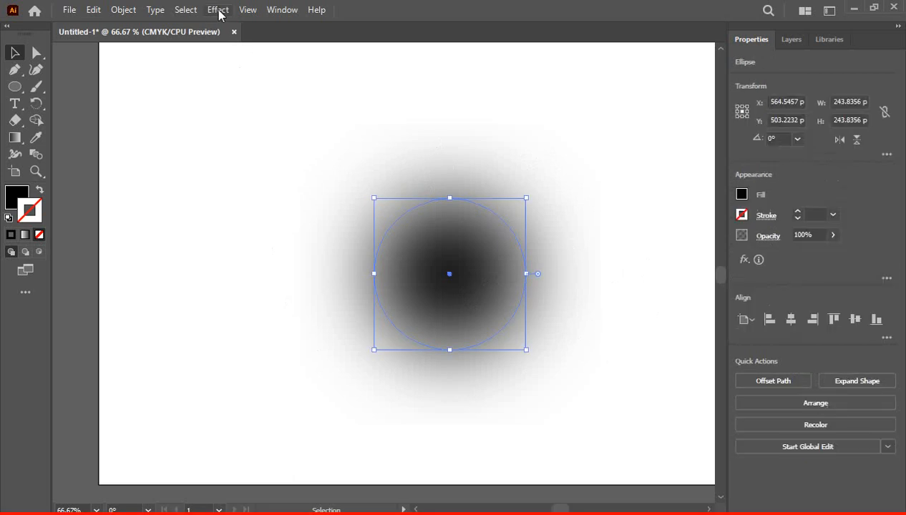
Review the margin around objects in the document raster effects settings, cancel without changes, and deselect the circle.
left_click(218, 10)
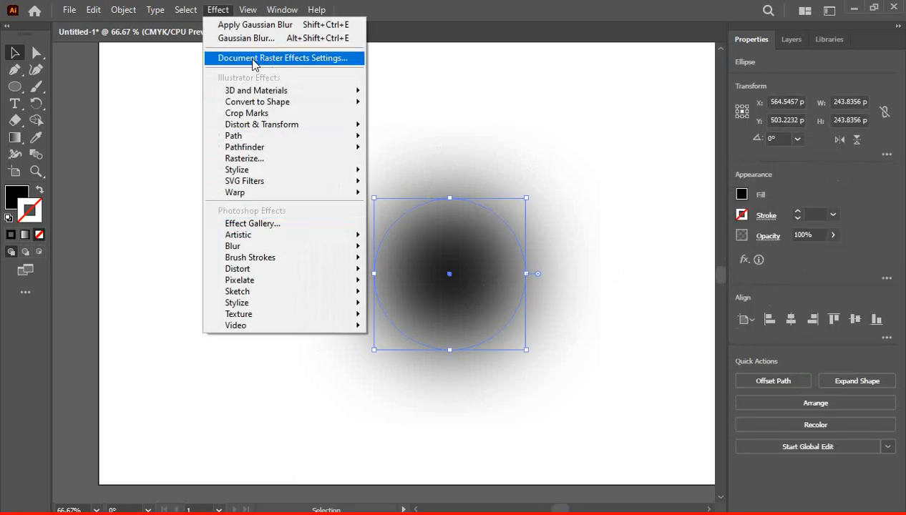
left_click(283, 60)
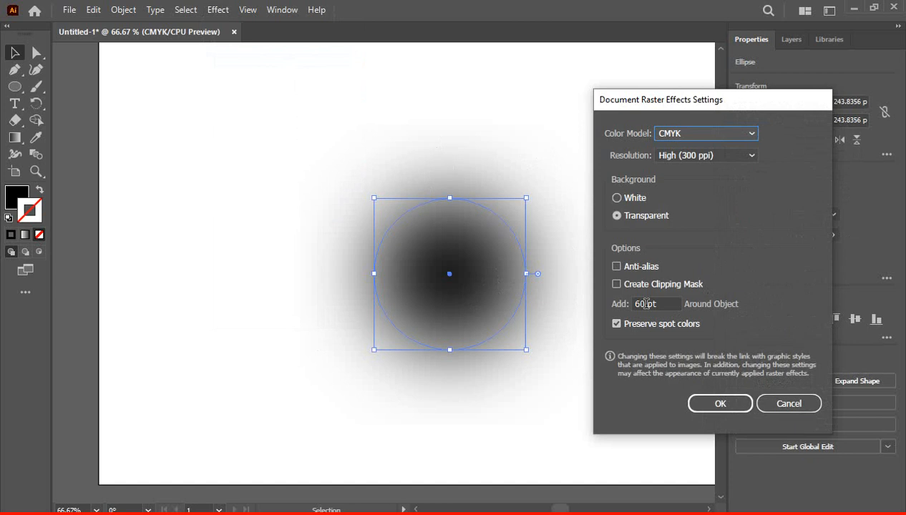
left_click(647, 306)
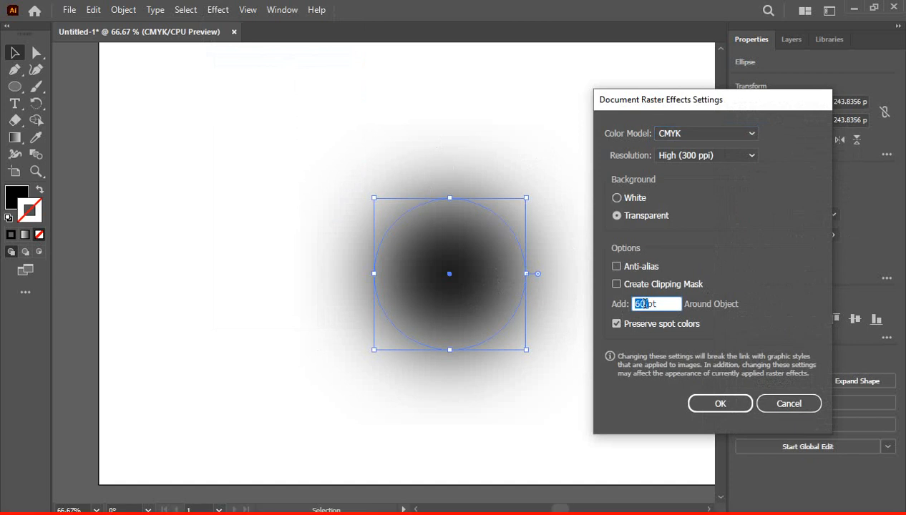
left_click(647, 305)
left_click_drag(646, 305, 630, 306)
left_click(647, 304)
left_click(652, 304)
left_click_drag(646, 304, 621, 303)
left_click(781, 405)
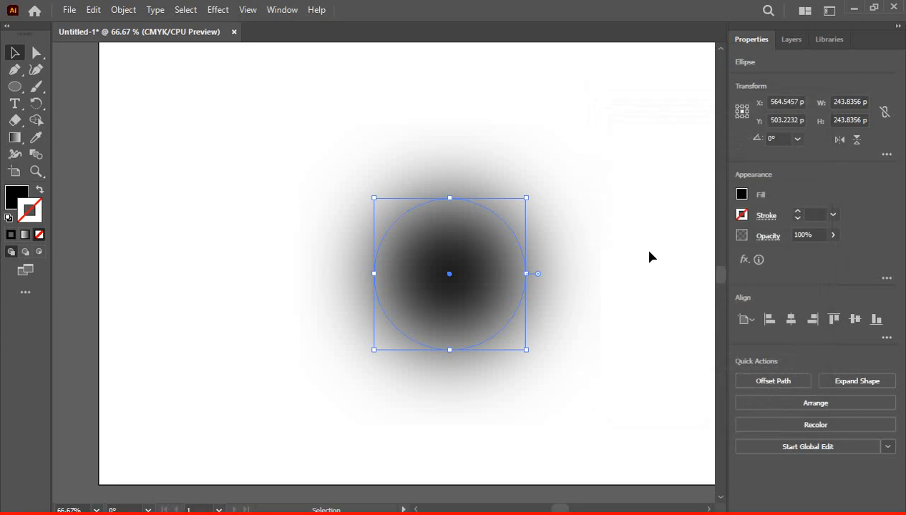
left_click(390, 185)
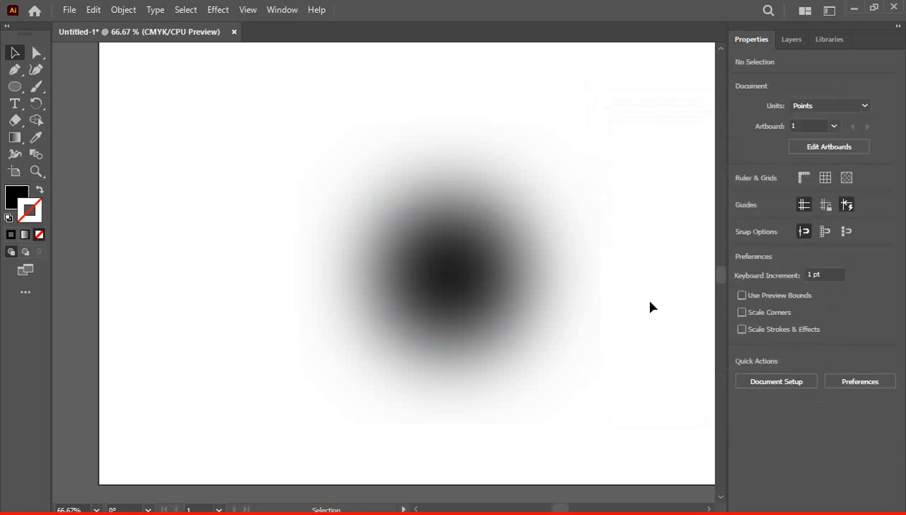